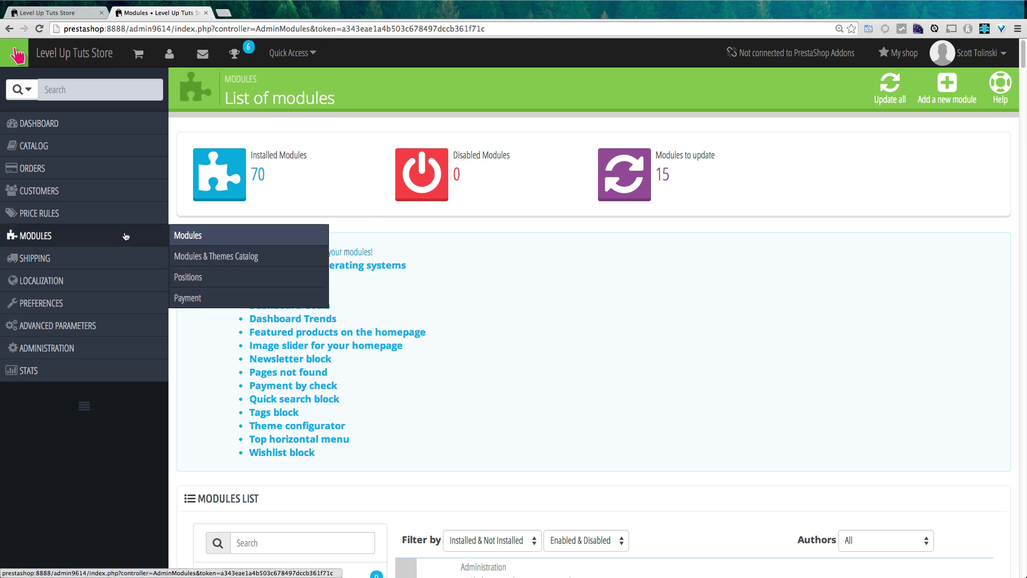
Step: Search the modules list for 'loy' to find the Loyalty Program module
{"action": "scroll", "coordinate": [625, 224], "scroll_direction": "down", "scroll_amount": 3}
{"action": "left_click", "coordinate": [332, 371]}
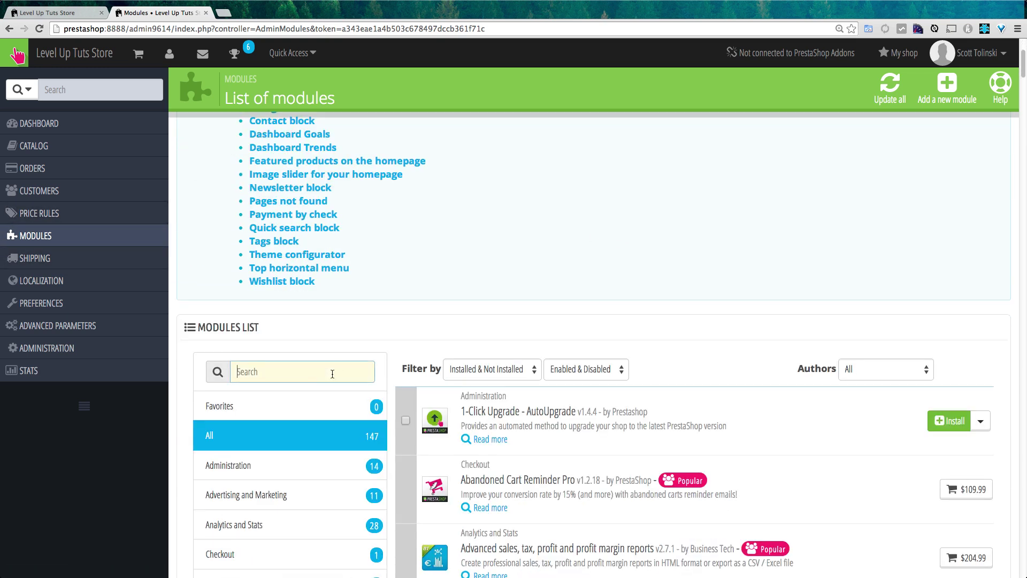
{"action": "type", "text": "loy"}
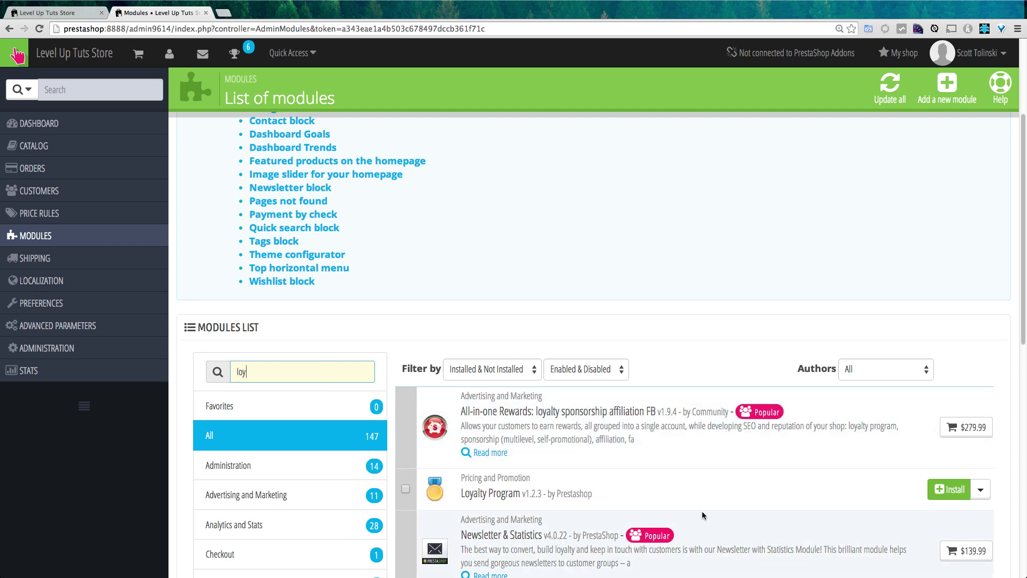
{"action": "scroll", "coordinate": [703, 515], "scroll_direction": "down", "scroll_amount": 3}
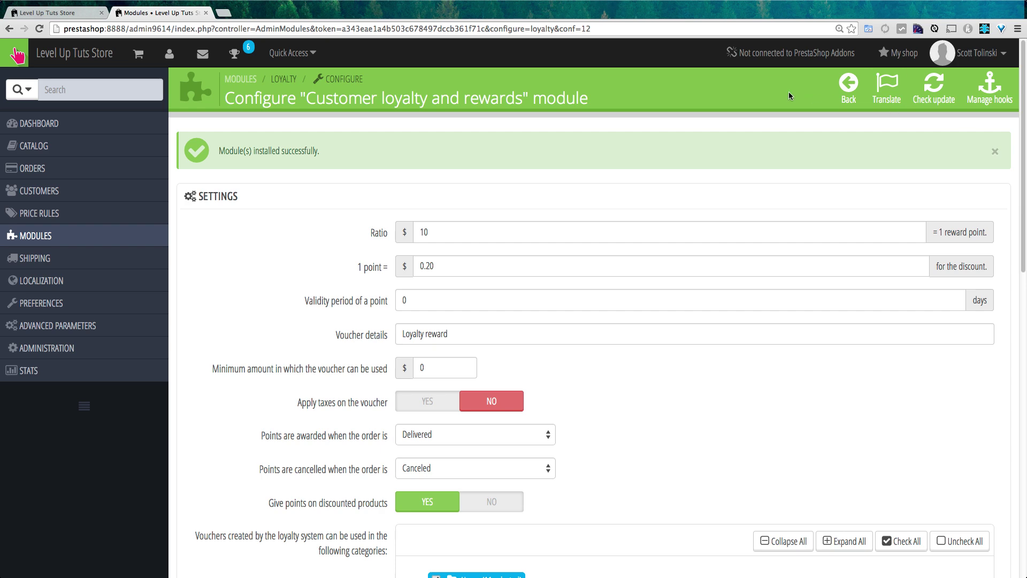
Step: Change the loyalty Ratio from 10 to 50
{"action": "double_click", "coordinate": [432, 229]}
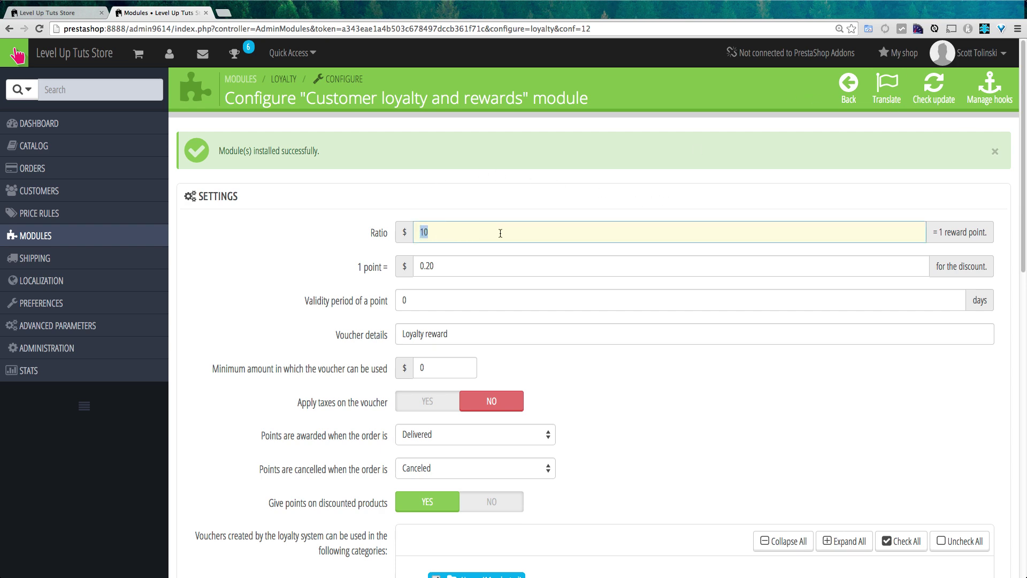
{"action": "left_click", "coordinate": [370, 248]}
{"action": "double_click", "coordinate": [440, 231]}
{"action": "left_click", "coordinate": [735, 234]}
{"action": "left_click", "coordinate": [942, 237]}
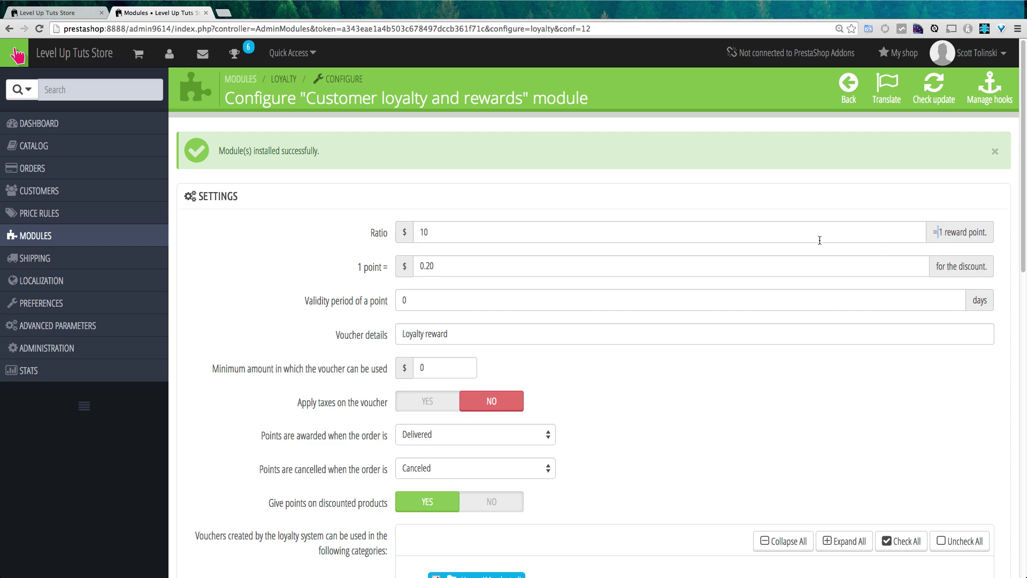
{"action": "left_click", "coordinate": [787, 239]}
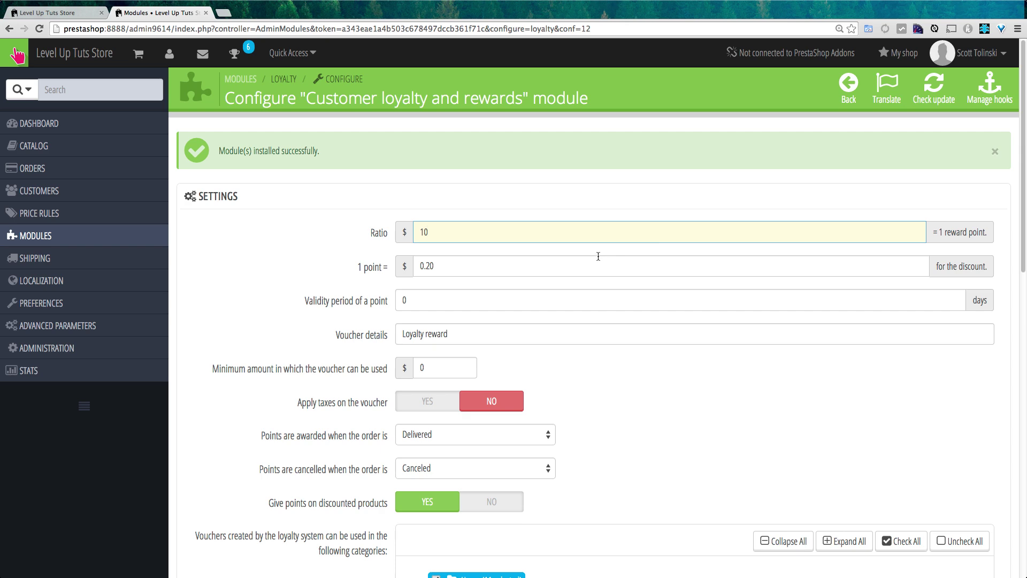
{"action": "double_click", "coordinate": [444, 265]}
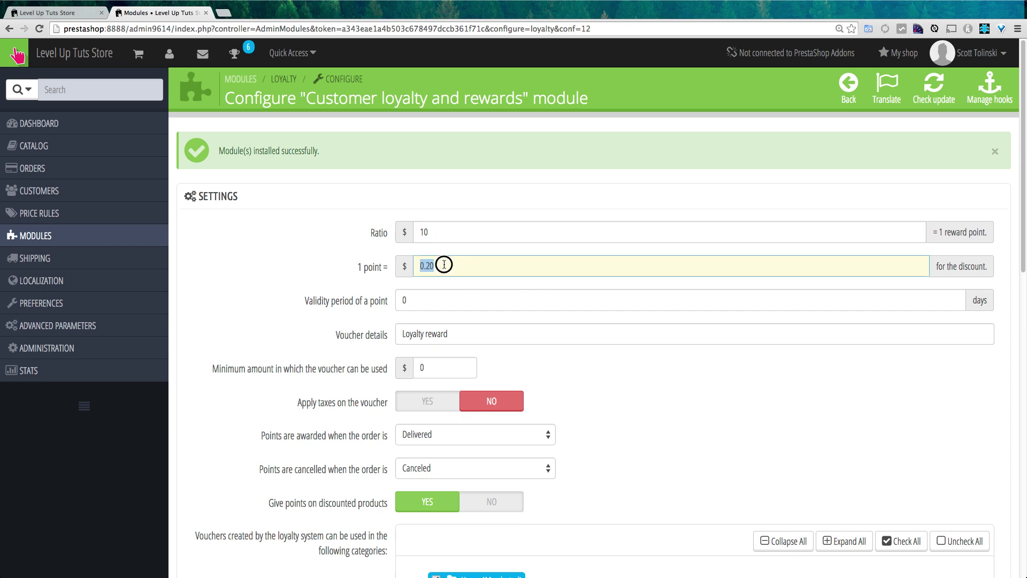
{"action": "key", "text": "Right"}
{"action": "left_click", "coordinate": [443, 227]}
{"action": "double_click", "coordinate": [443, 227]}
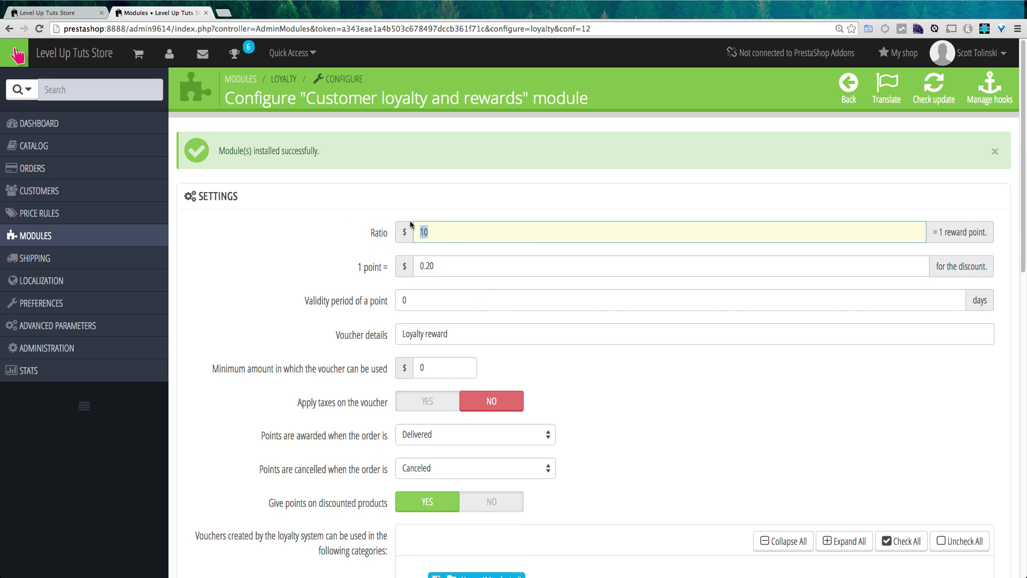
{"action": "key", "text": "BackSpace"}
{"action": "type", "text": "10"}
{"action": "key", "text": "BackSpace"}
{"action": "key", "text": "BackSpace"}
{"action": "type", "text": "50"}
Step: Set the '1 point =' value from 0.20 to 5
{"action": "key", "text": "Tab"}
{"action": "type", "text": "1"}
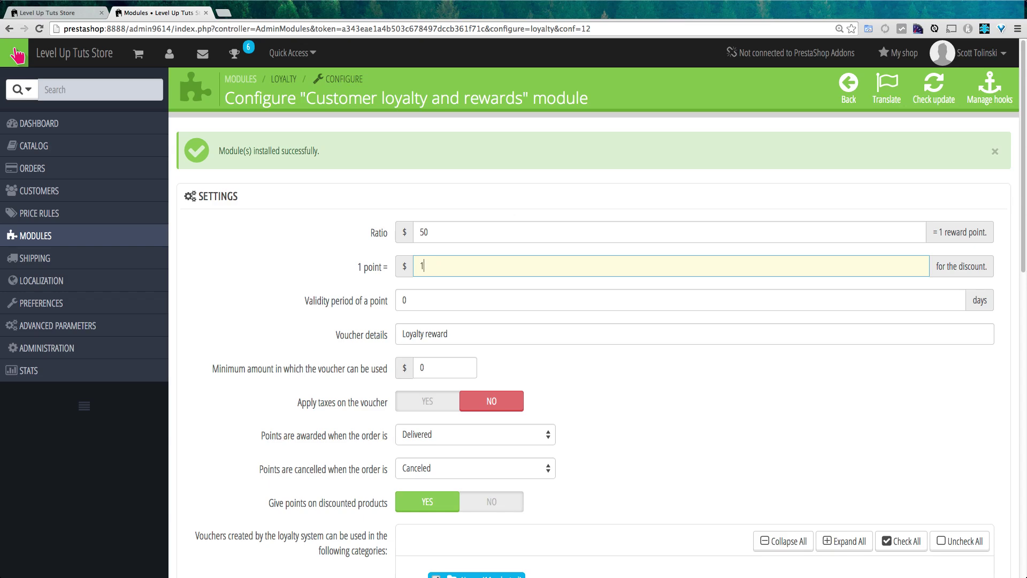
{"action": "key", "text": "BackSpace"}
{"action": "type", "text": "5"}
{"action": "left_click_drag", "start_coordinate": [326, 300], "coordinate": [425, 298]}
{"action": "left_click", "coordinate": [371, 303]}
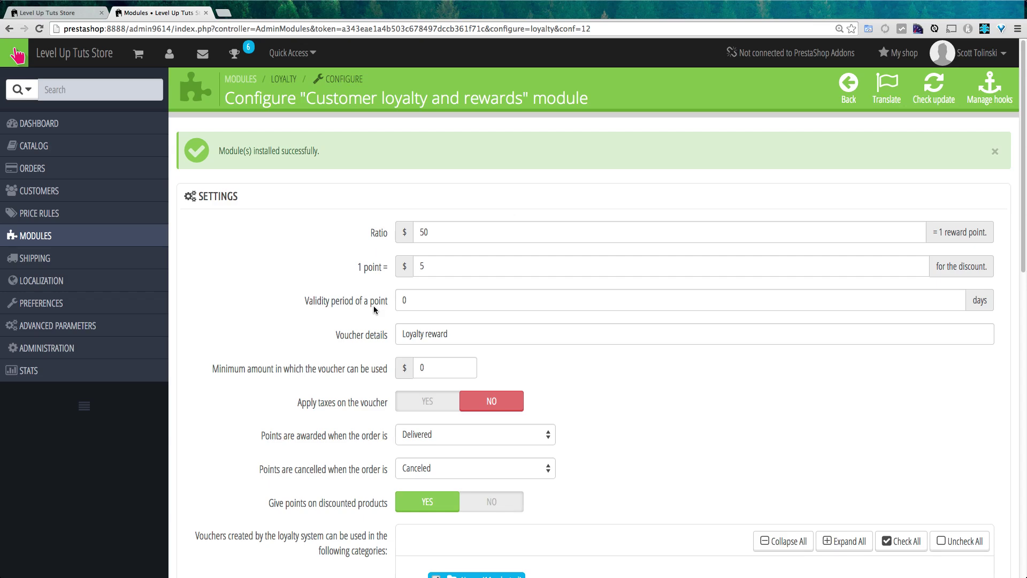
{"action": "double_click", "coordinate": [436, 334]}
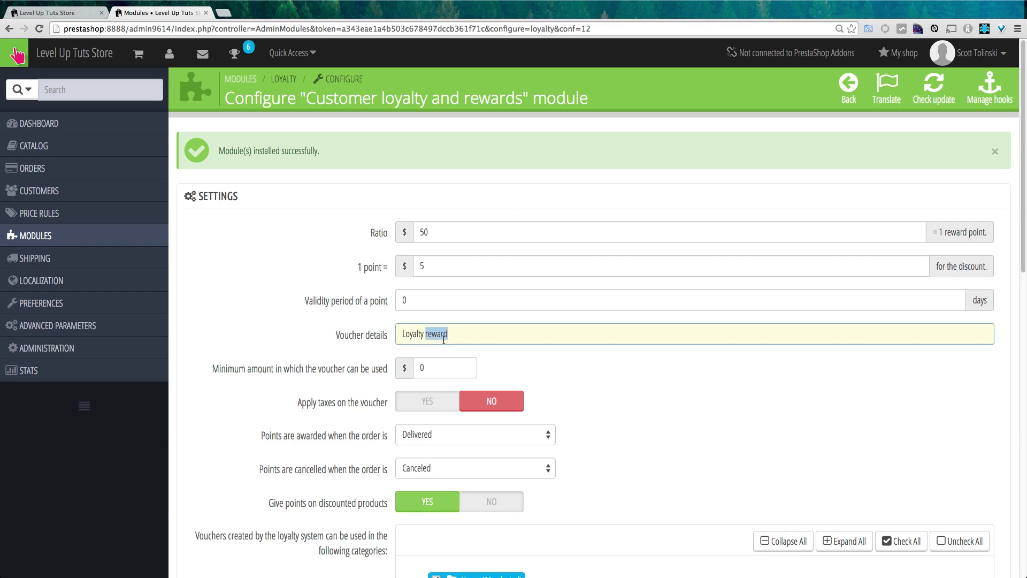
{"action": "left_click", "coordinate": [468, 327]}
{"action": "scroll", "coordinate": [535, 329], "scroll_direction": "down", "scroll_amount": 3}
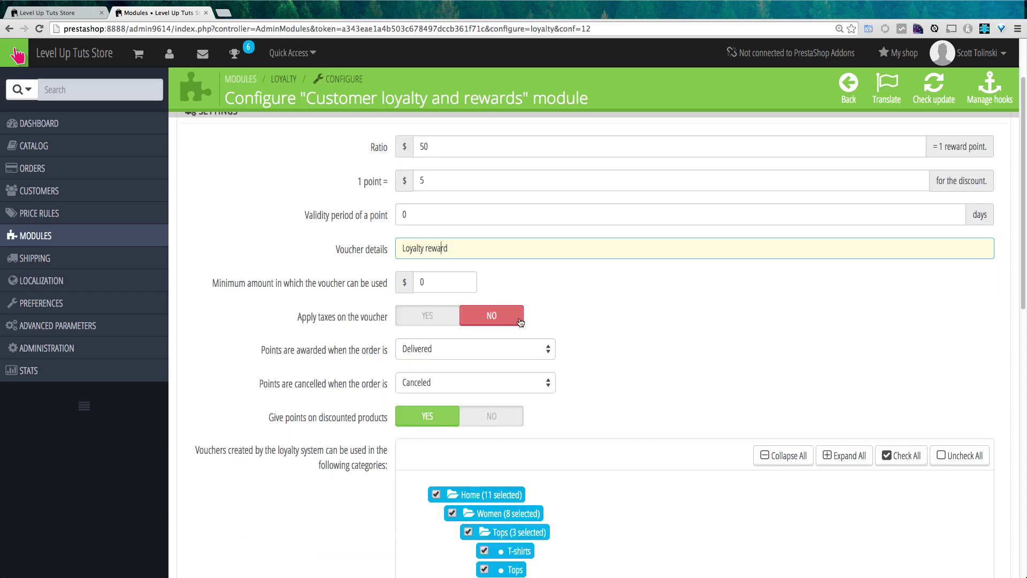
{"action": "left_click_drag", "start_coordinate": [270, 288], "coordinate": [404, 283]}
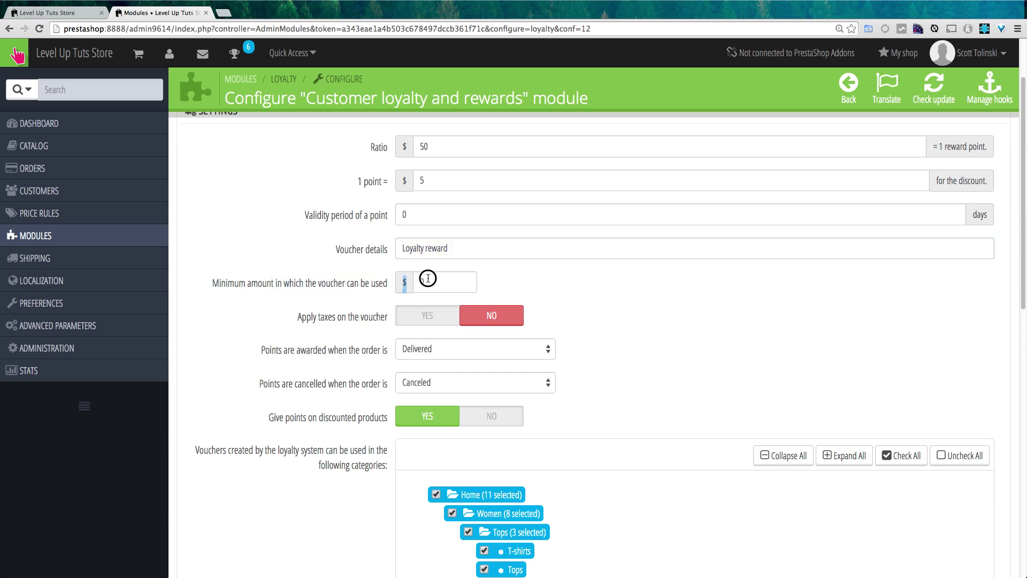
{"action": "left_click", "coordinate": [429, 281]}
{"action": "left_click", "coordinate": [429, 187]}
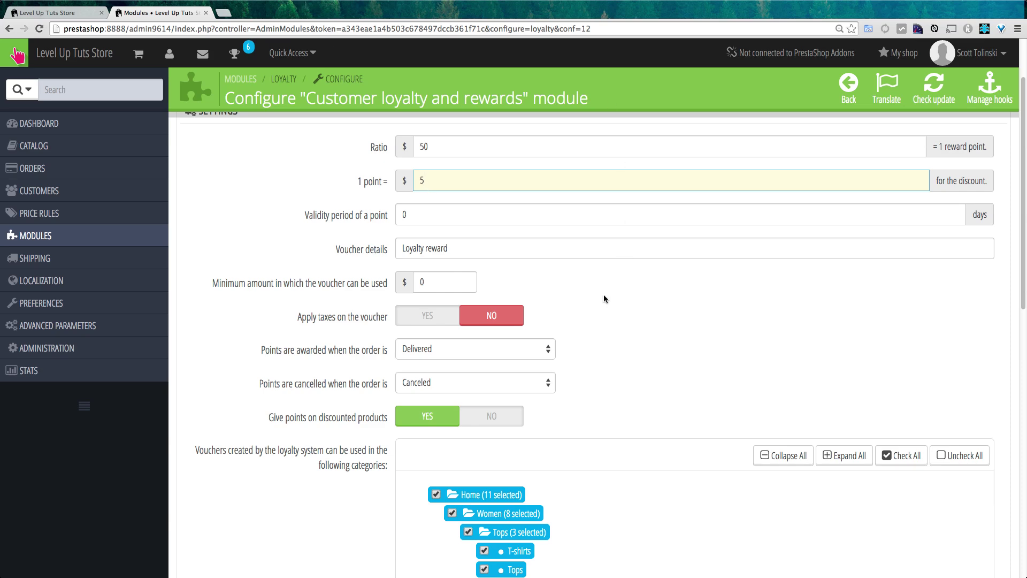
{"action": "left_click", "coordinate": [422, 282]}
{"action": "key", "text": "BackSpace"}
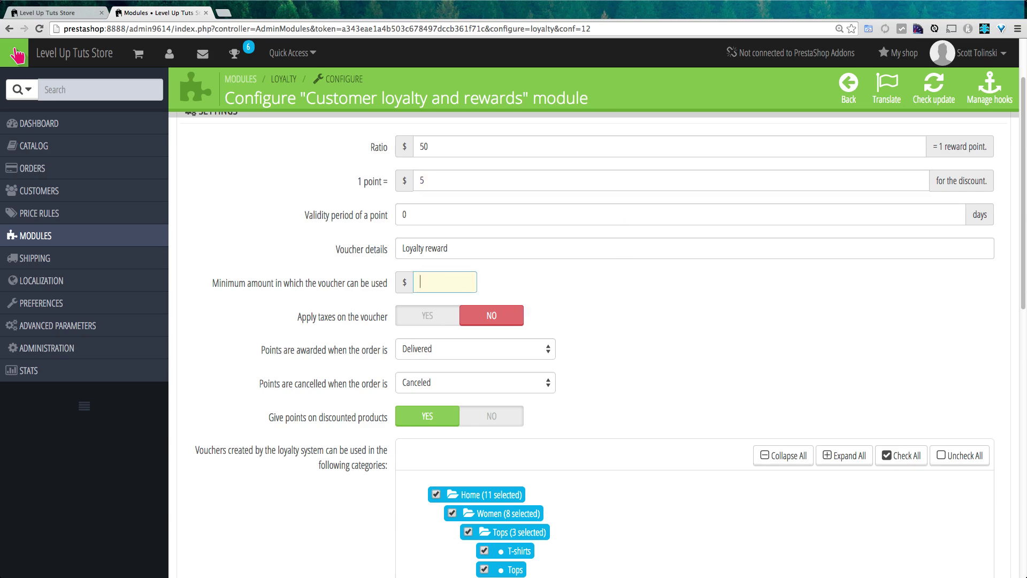
{"action": "type", "text": "10"}
{"action": "key", "text": "BackSpace"}
{"action": "key", "text": "BackSpace"}
{"action": "type", "text": "0"}
{"action": "left_click", "coordinate": [579, 301]}
{"action": "right_click", "coordinate": [495, 322]}
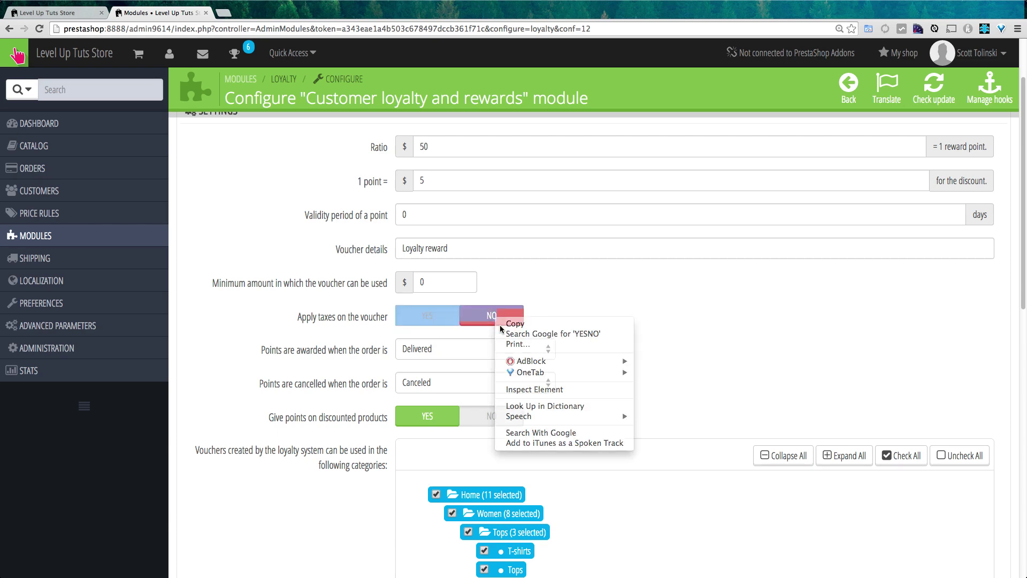
{"action": "left_click", "coordinate": [690, 320]}
{"action": "scroll", "coordinate": [688, 320], "scroll_direction": "down", "scroll_amount": 2}
{"action": "scroll", "coordinate": [689, 323], "scroll_direction": "down", "scroll_amount": 2}
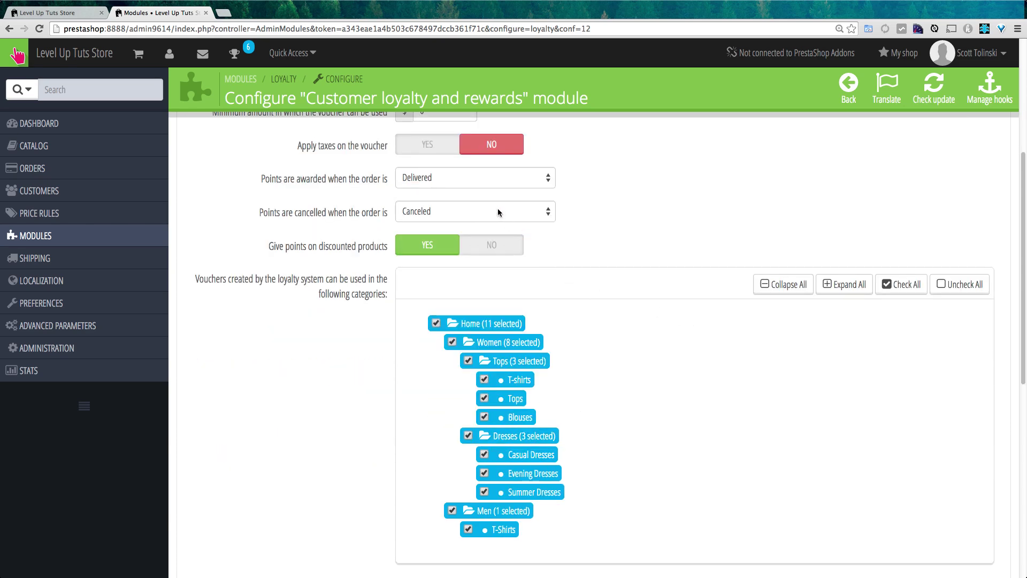
{"action": "left_click", "coordinate": [489, 181]}
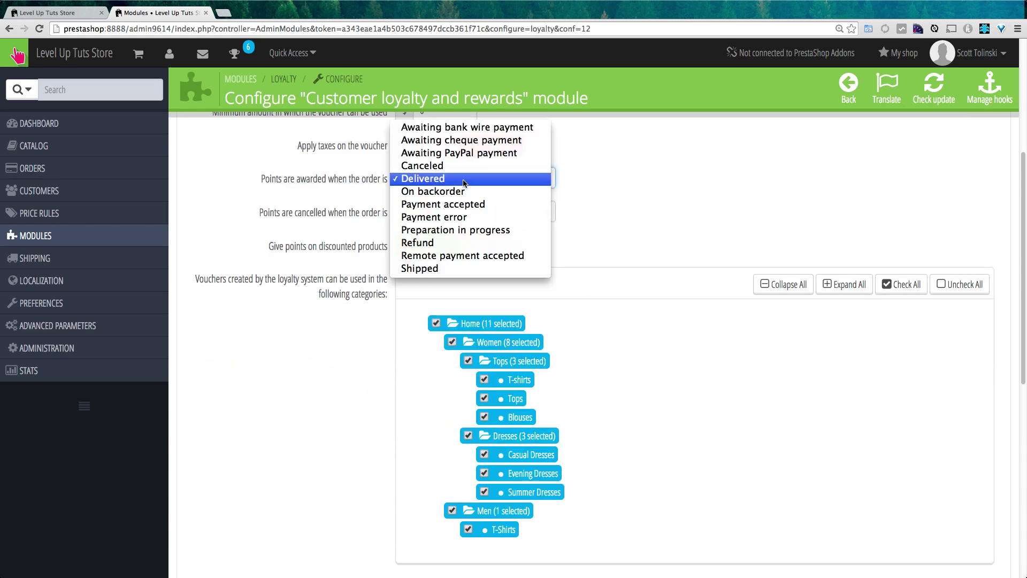
{"action": "left_click", "coordinate": [489, 181]}
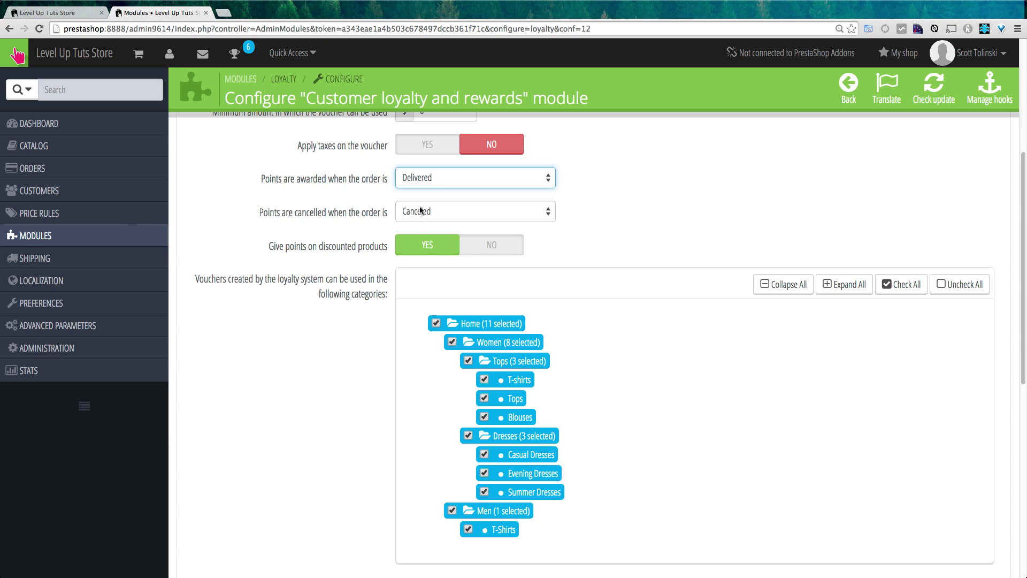
{"action": "left_click", "coordinate": [527, 180]}
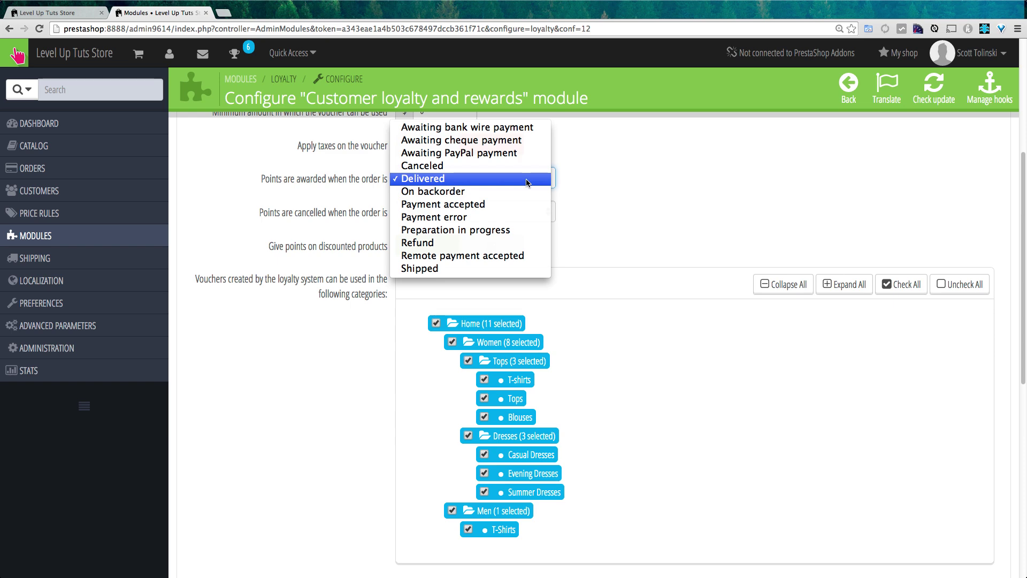
{"action": "left_click", "coordinate": [628, 213]}
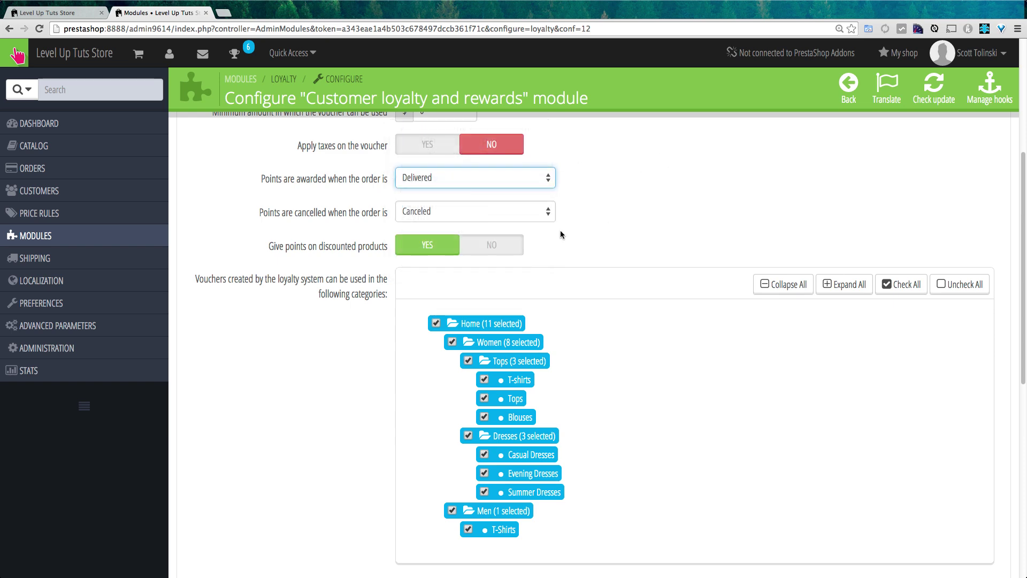
{"action": "left_click_drag", "start_coordinate": [370, 247], "coordinate": [265, 249]}
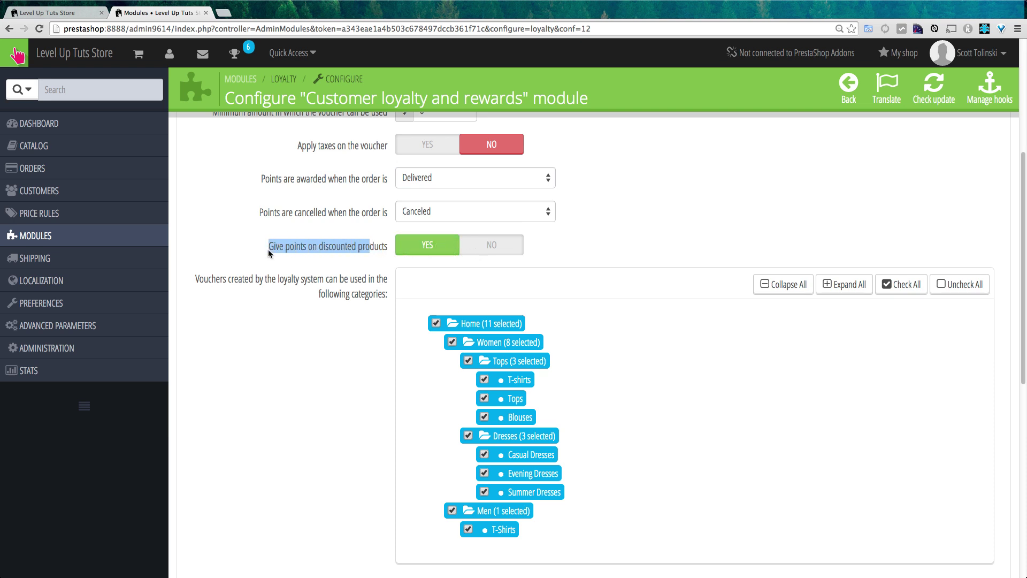
{"action": "left_click", "coordinate": [294, 249]}
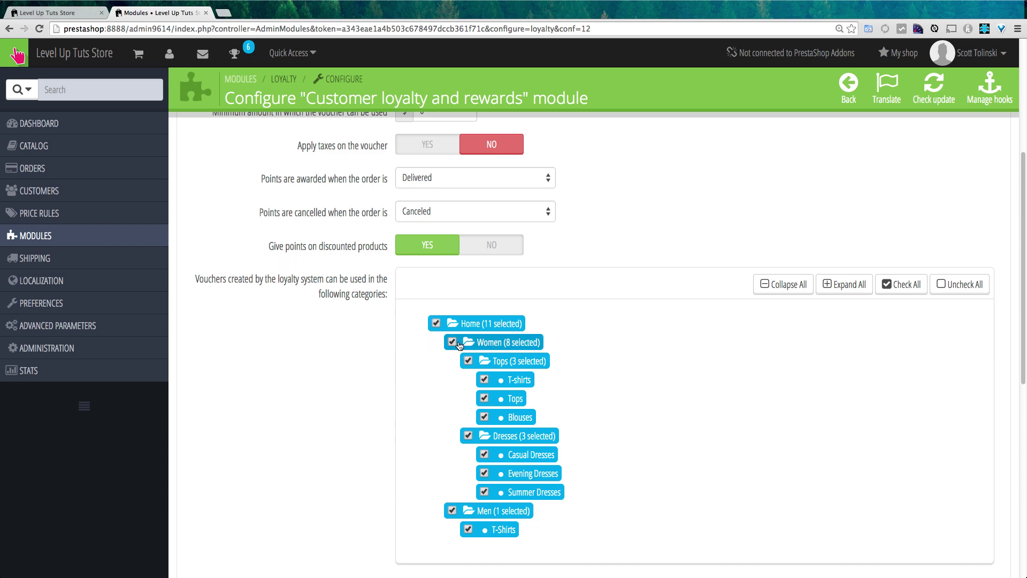
{"action": "scroll", "coordinate": [455, 343], "scroll_direction": "down", "scroll_amount": 5}
Step: Review the Initial, Unavailable, Converted and Cancelled loyalty points status labels
{"action": "scroll", "coordinate": [459, 346], "scroll_direction": "up", "scroll_amount": 5}
{"action": "scroll", "coordinate": [459, 347], "scroll_direction": "down", "scroll_amount": 5}
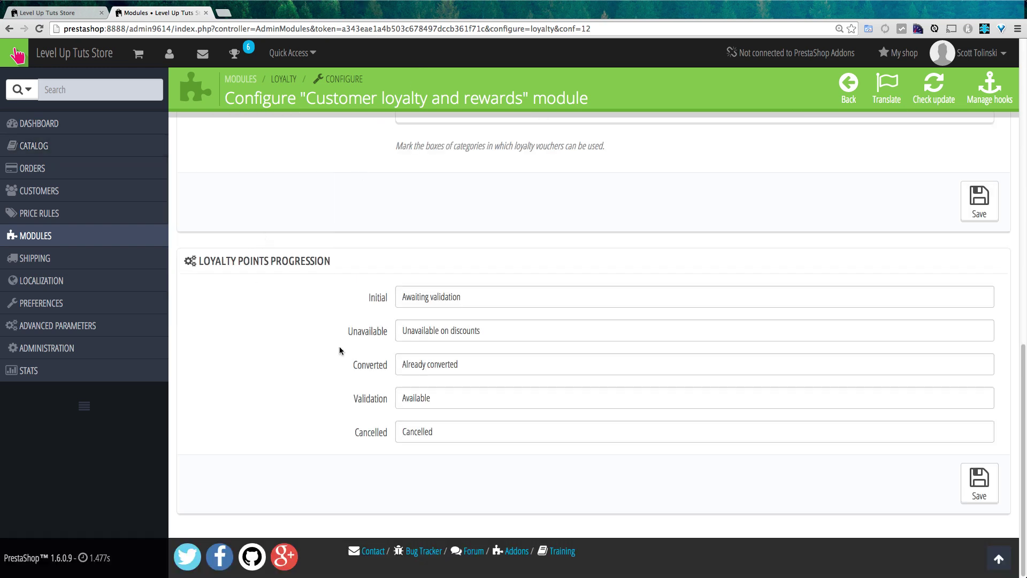
{"action": "left_click", "coordinate": [425, 298]}
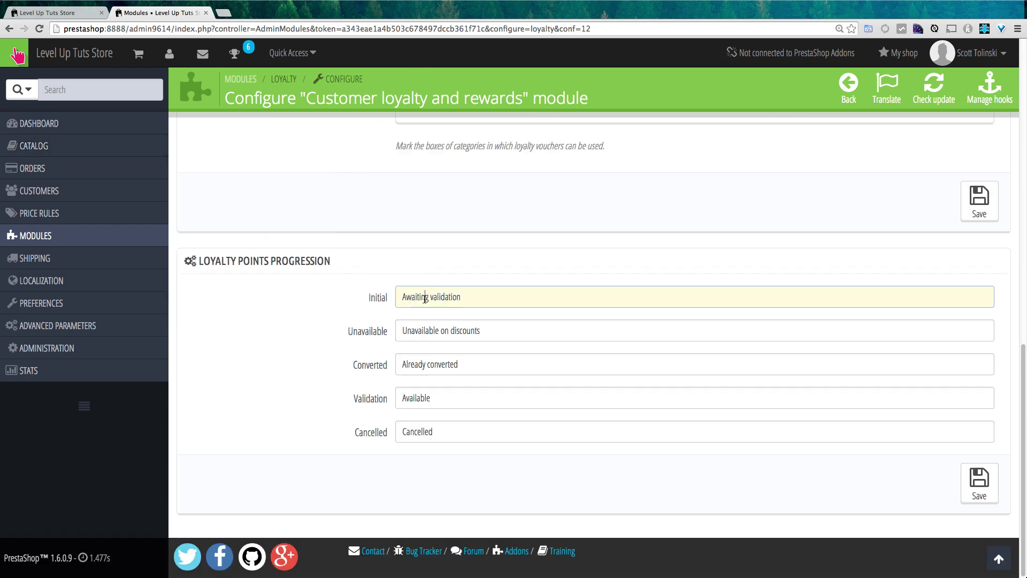
{"action": "double_click", "coordinate": [426, 298]}
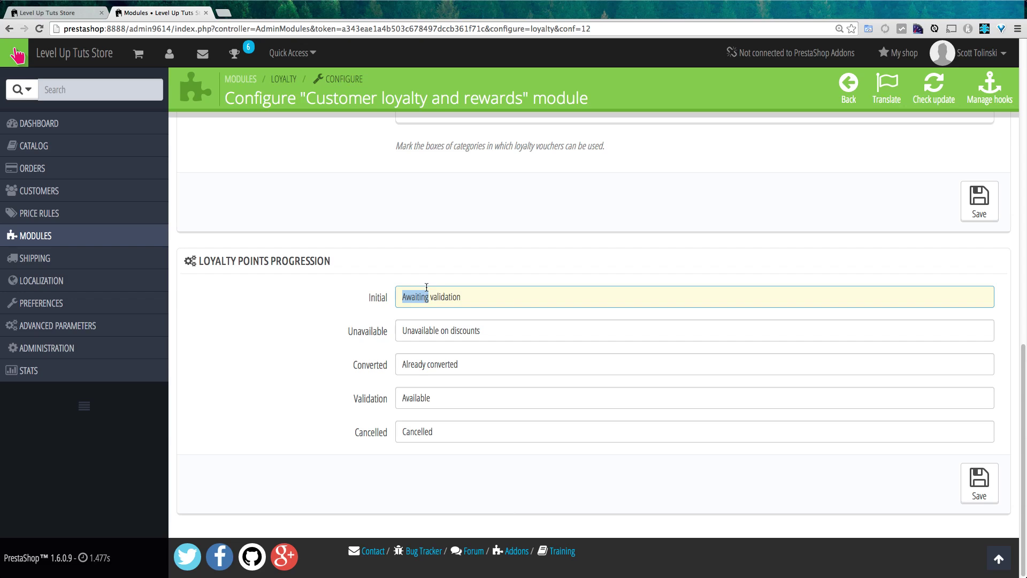
{"action": "left_click", "coordinate": [497, 314]}
{"action": "left_click", "coordinate": [429, 305]}
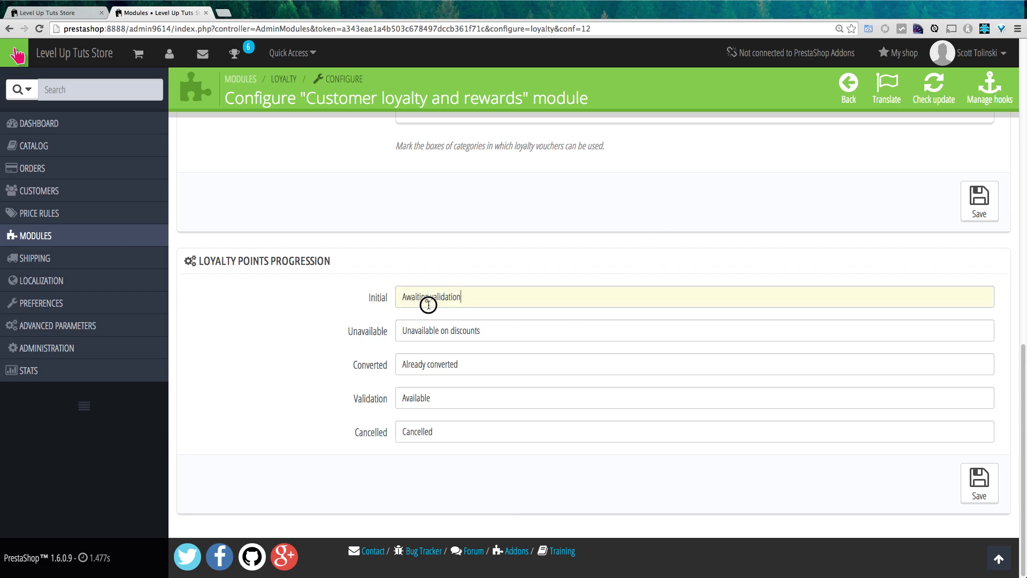
{"action": "left_click", "coordinate": [383, 330]}
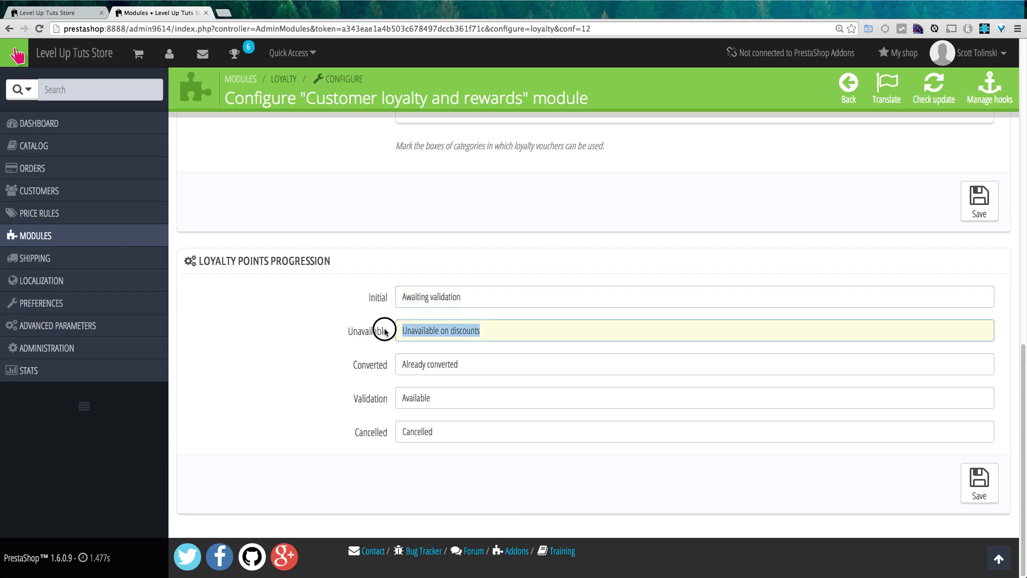
{"action": "left_click", "coordinate": [434, 366]}
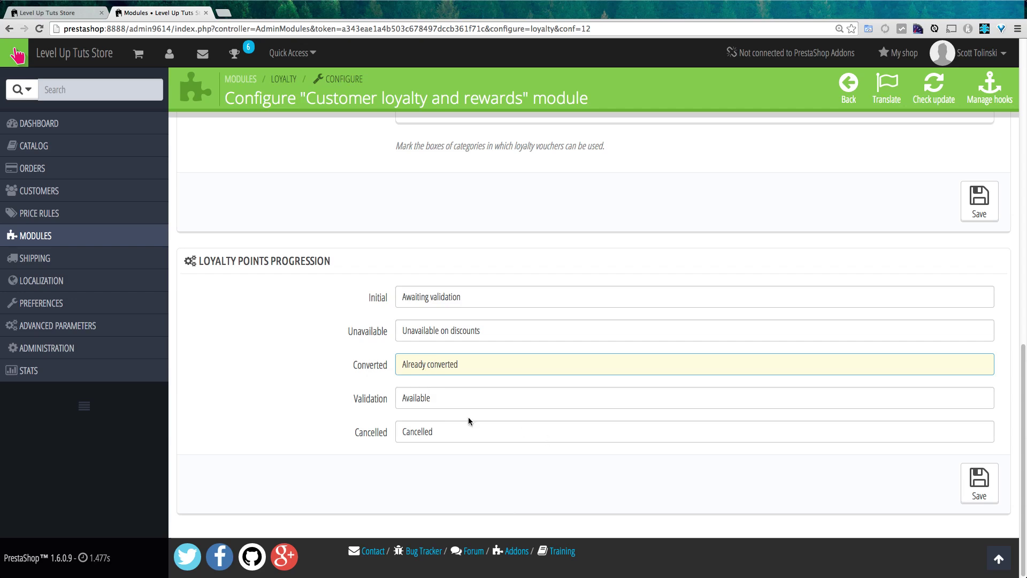
{"action": "left_click", "coordinate": [448, 431]}
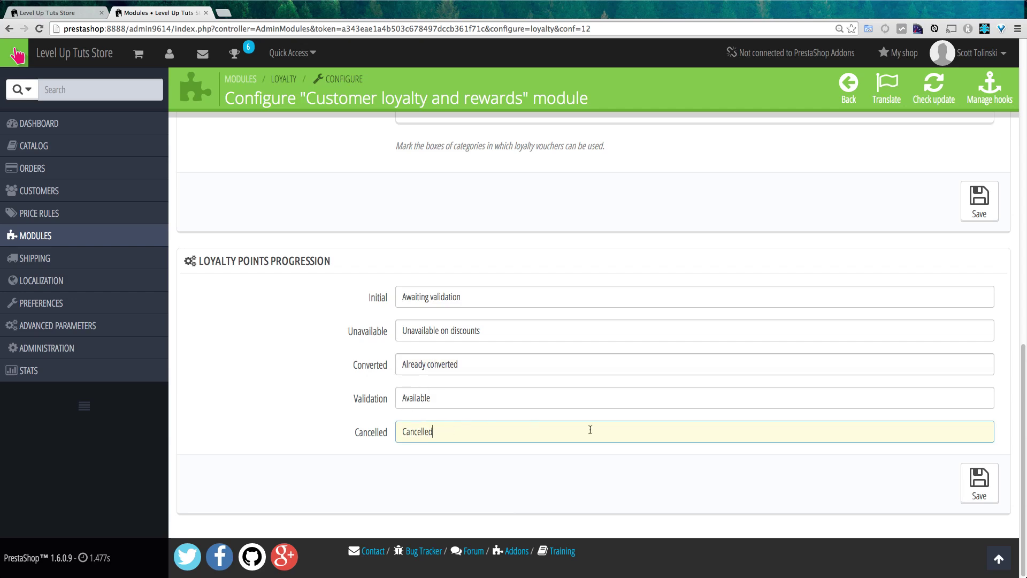
Step: Save the loyalty settings with ratio 50 and 1 point = $5
{"action": "scroll", "coordinate": [920, 389], "scroll_direction": "up", "scroll_amount": 8}
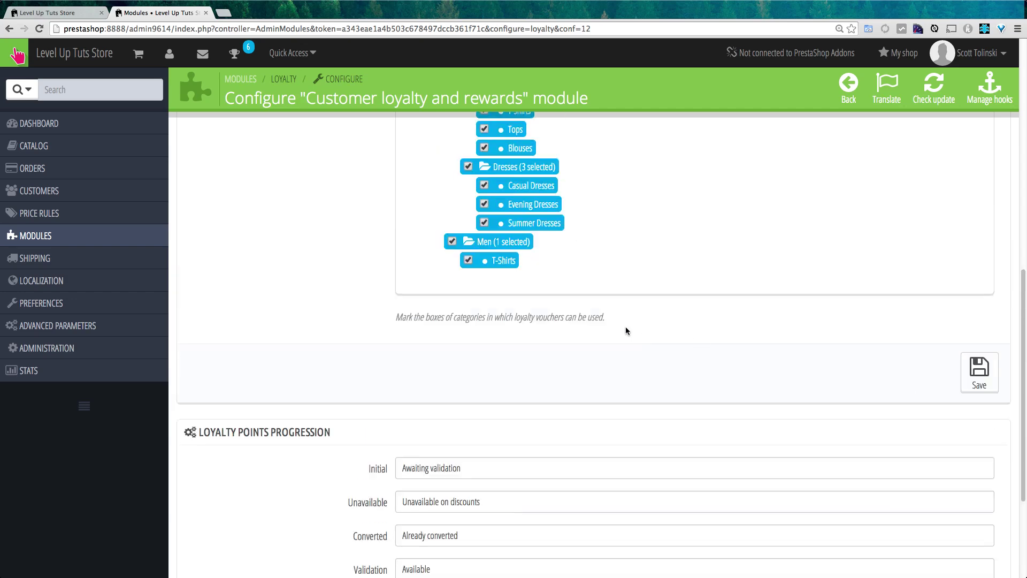
{"action": "scroll", "coordinate": [626, 331], "scroll_direction": "up", "scroll_amount": 2}
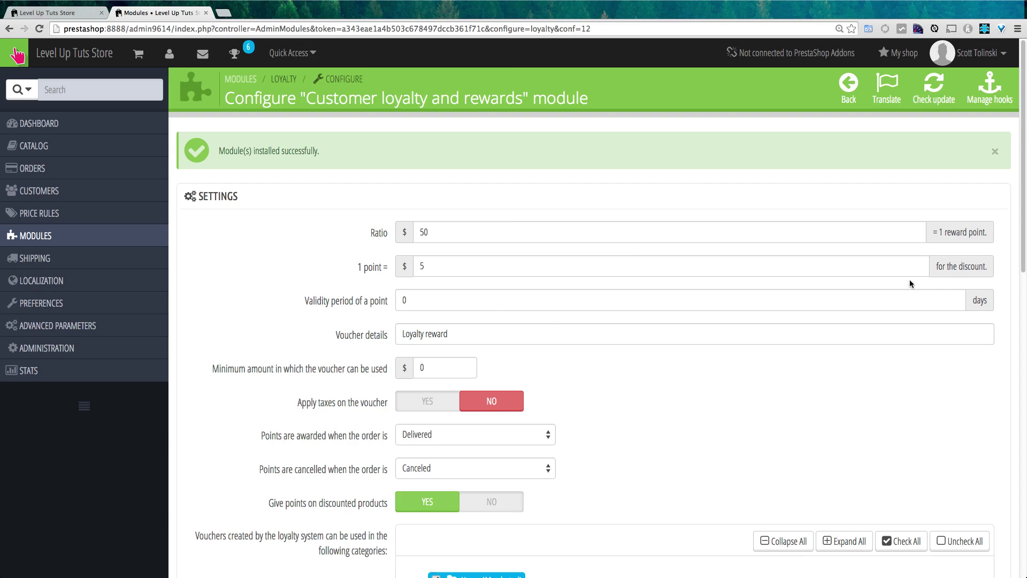
{"action": "scroll", "coordinate": [705, 358], "scroll_direction": "down", "scroll_amount": 5}
{"action": "scroll", "coordinate": [855, 301], "scroll_direction": "up", "scroll_amount": 3}
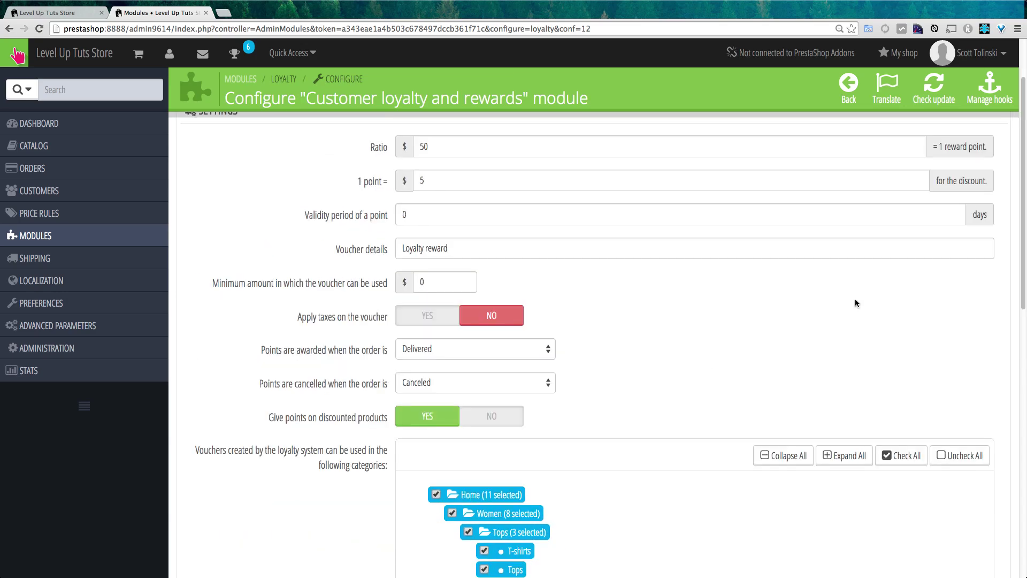
{"action": "scroll", "coordinate": [846, 309], "scroll_direction": "down", "scroll_amount": 8}
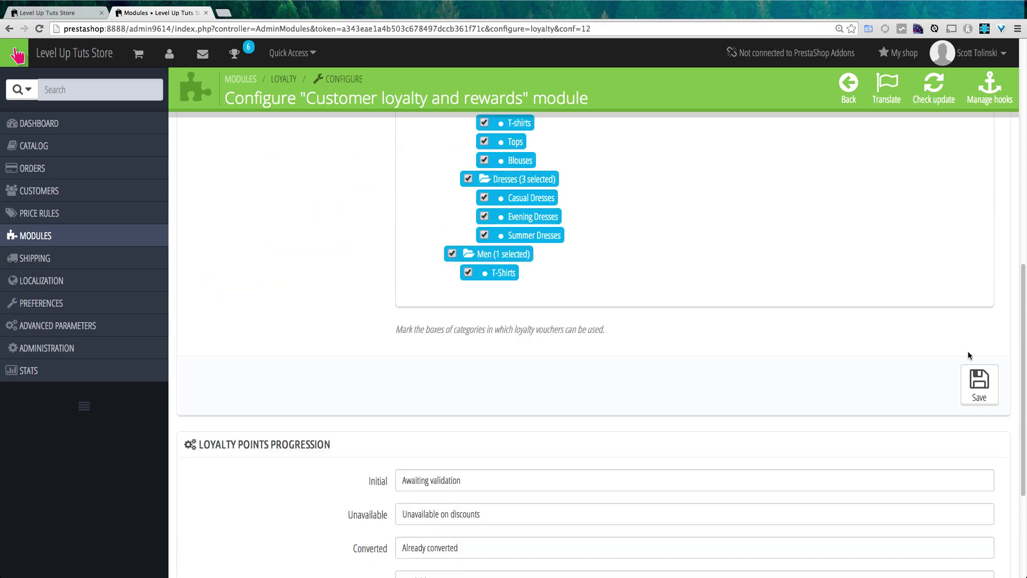
{"action": "left_click", "coordinate": [975, 381]}
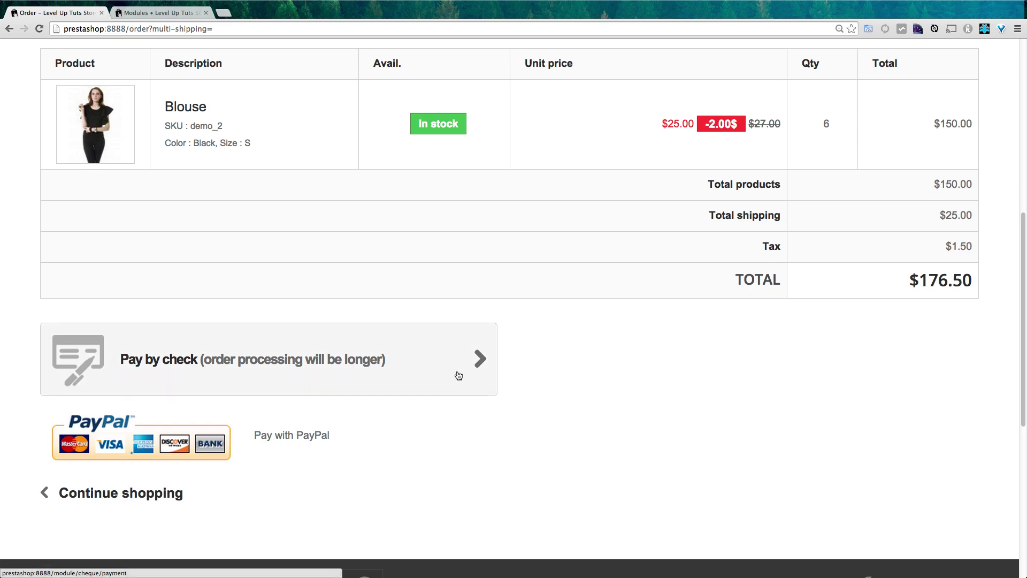
Step: Pay by check and confirm the $176.50 order for six blouses
{"action": "left_click", "coordinate": [425, 388]}
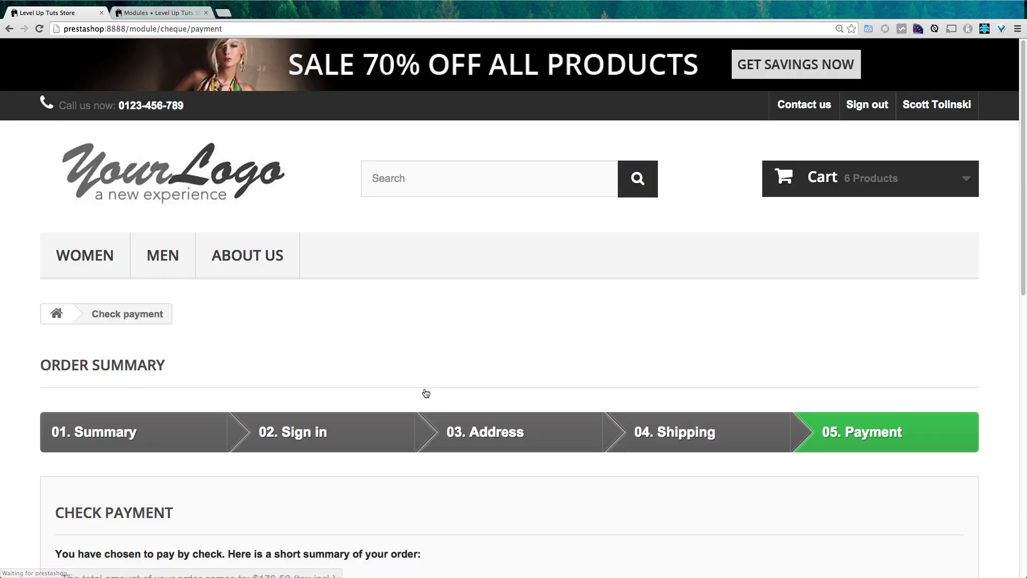
{"action": "scroll", "coordinate": [669, 354], "scroll_direction": "down", "scroll_amount": 5}
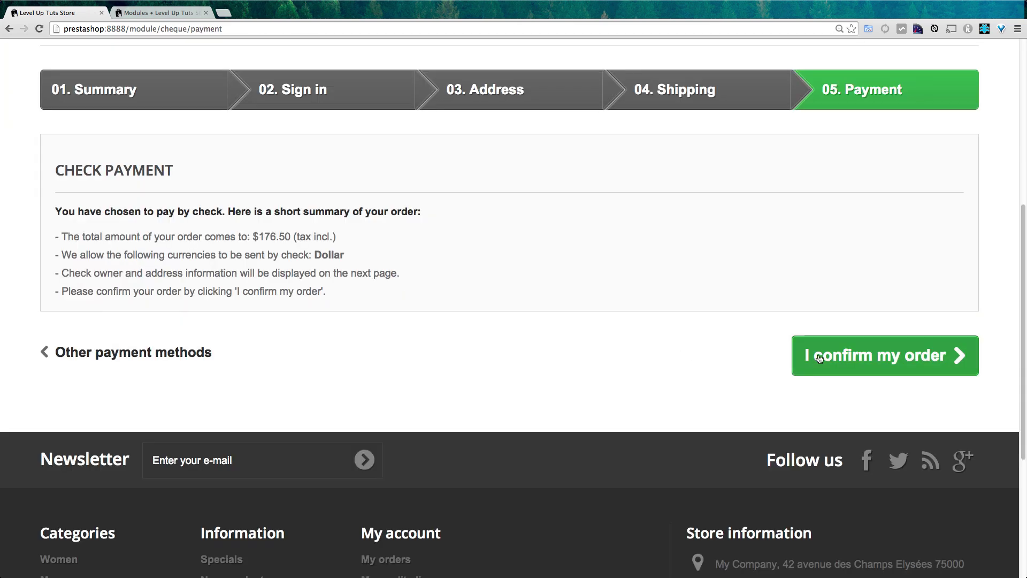
{"action": "left_click", "coordinate": [893, 363]}
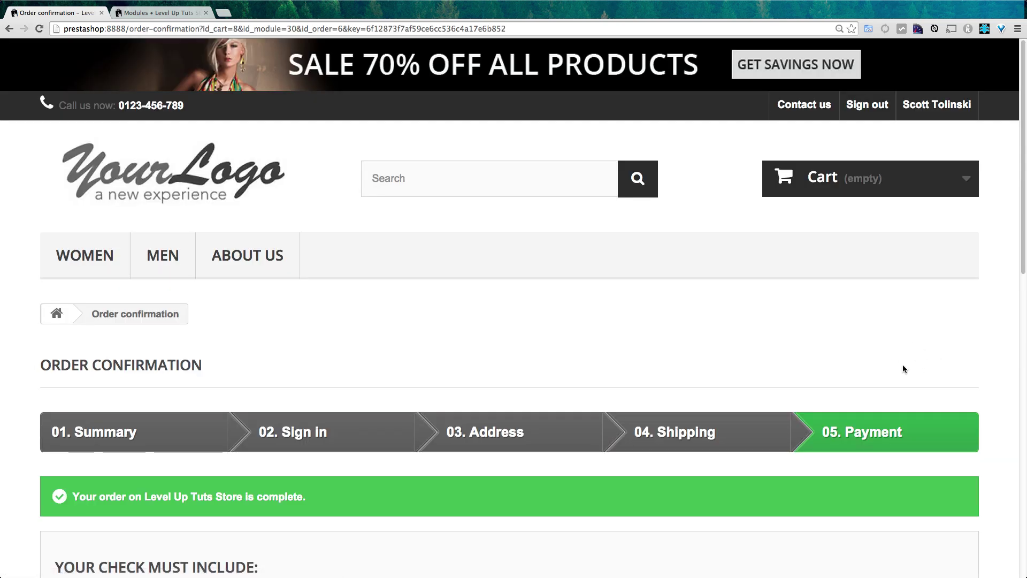
{"action": "scroll", "coordinate": [890, 358], "scroll_direction": "down", "scroll_amount": 3}
{"action": "scroll", "coordinate": [887, 357], "scroll_direction": "down", "scroll_amount": 5}
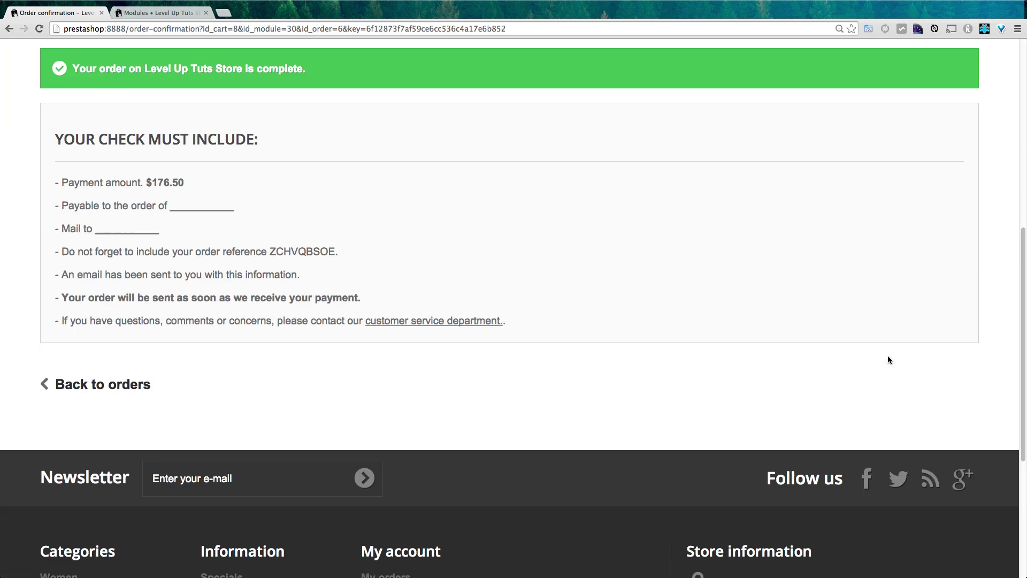
{"action": "scroll", "coordinate": [887, 355], "scroll_direction": "up", "scroll_amount": 10}
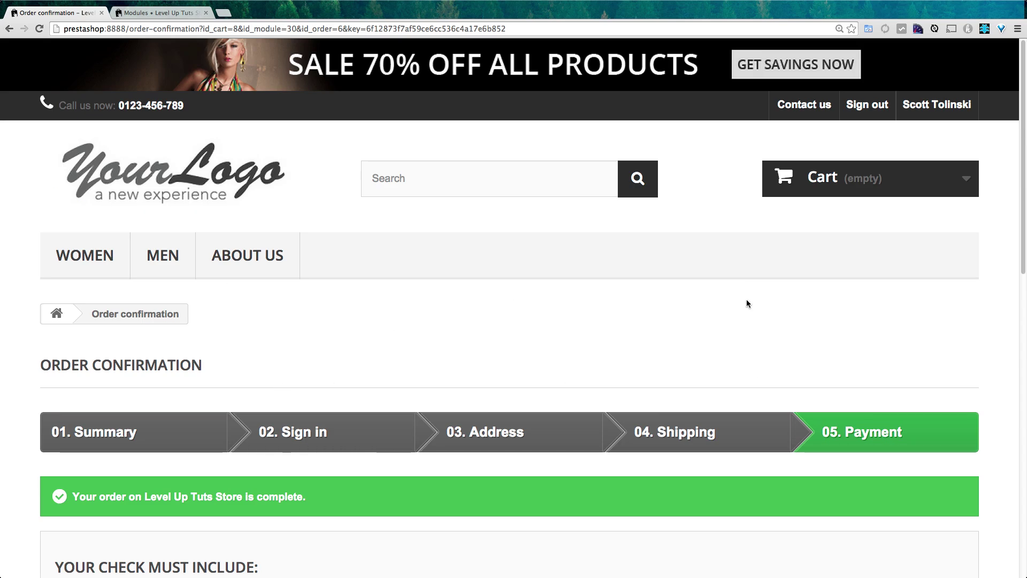
Step: Go from the customer account page to My Loyalty Points
{"action": "left_click", "coordinate": [926, 105]}
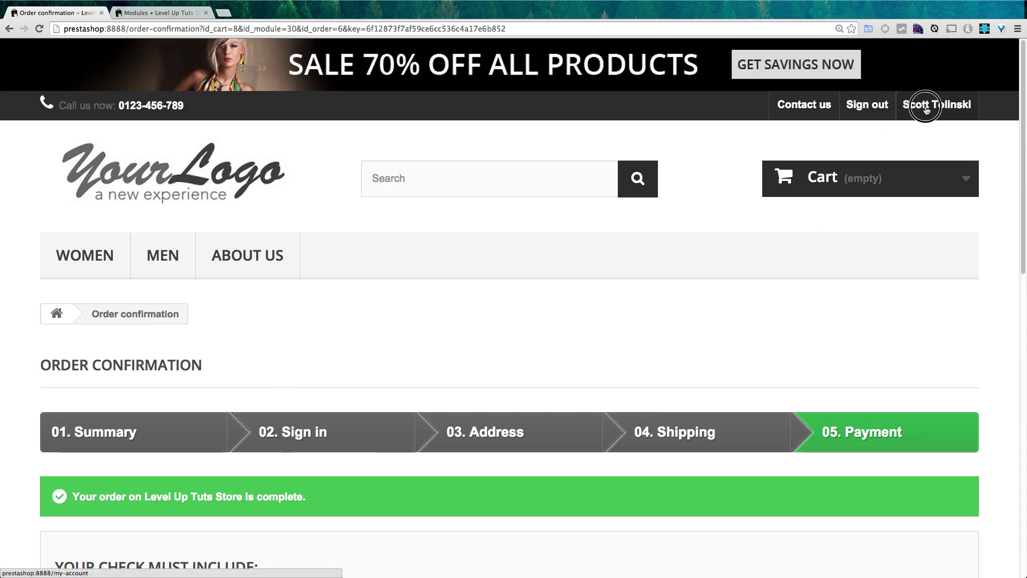
{"action": "scroll", "coordinate": [547, 366], "scroll_direction": "down", "scroll_amount": 3}
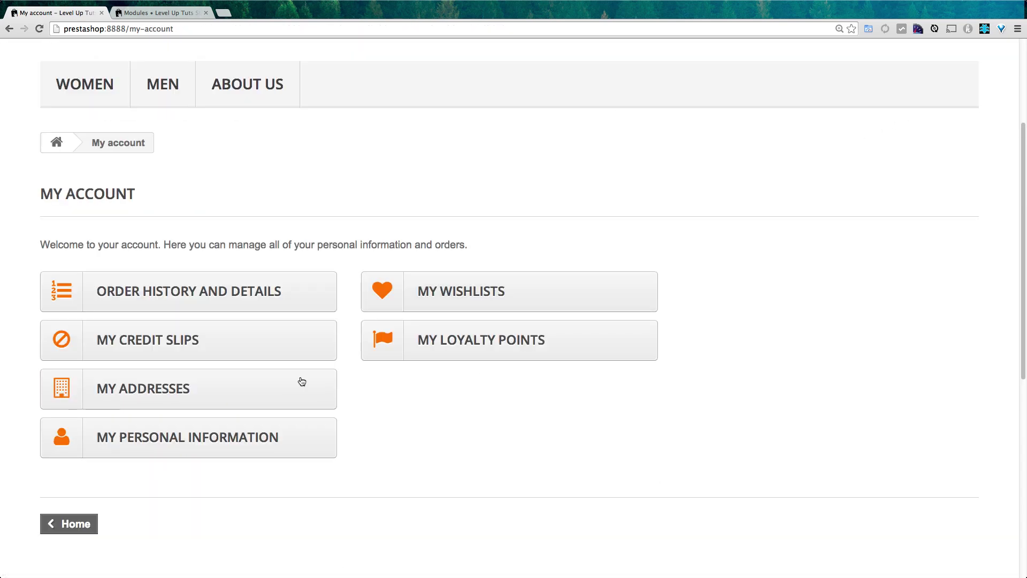
{"action": "left_click", "coordinate": [453, 355]}
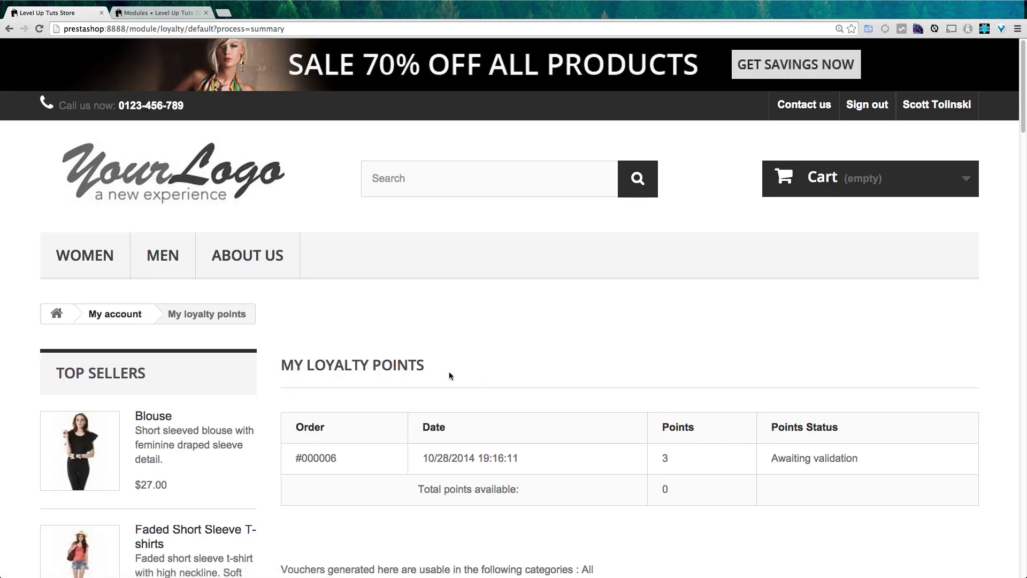
{"action": "scroll", "coordinate": [503, 358], "scroll_direction": "down", "scroll_amount": 3}
{"action": "scroll", "coordinate": [504, 361], "scroll_direction": "down", "scroll_amount": 3}
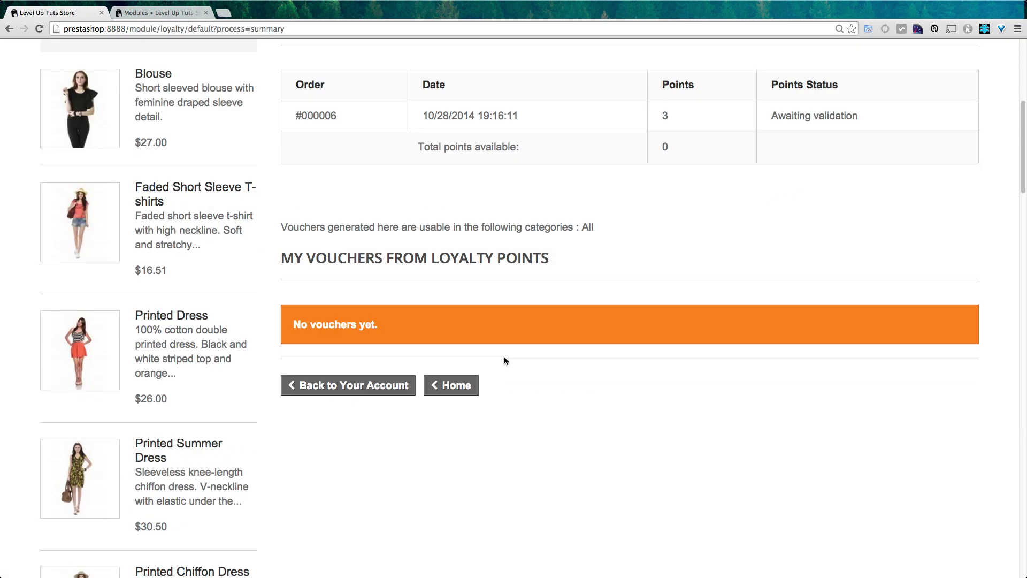
{"action": "scroll", "coordinate": [495, 212], "scroll_direction": "up", "scroll_amount": 3}
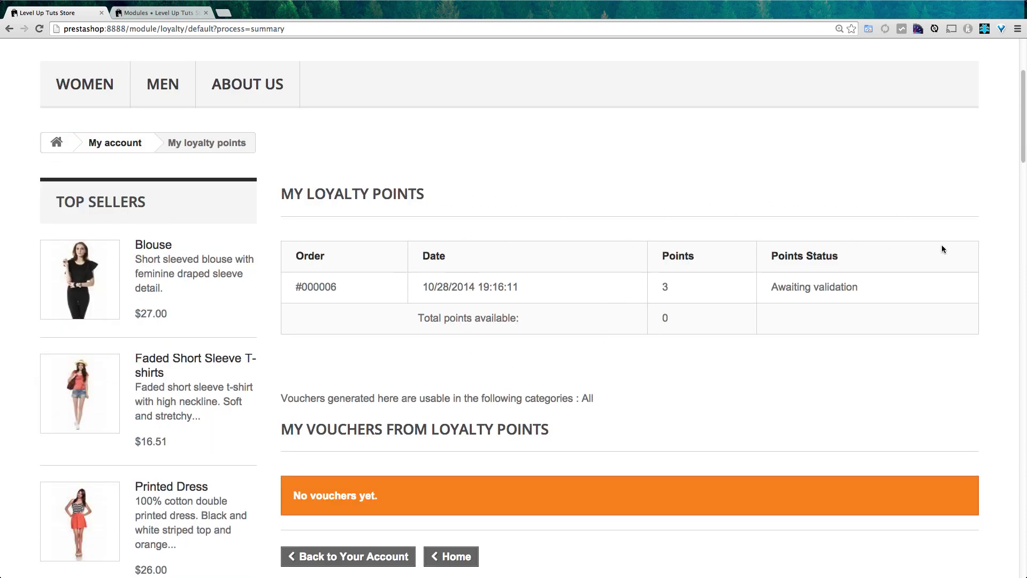
Step: Highlight order #000006, its time 19:16:11, 3 points earned and Awaiting validation status
{"action": "left_click_drag", "start_coordinate": [336, 287], "coordinate": [301, 286]}
{"action": "left_click_drag", "start_coordinate": [569, 291], "coordinate": [475, 287]}
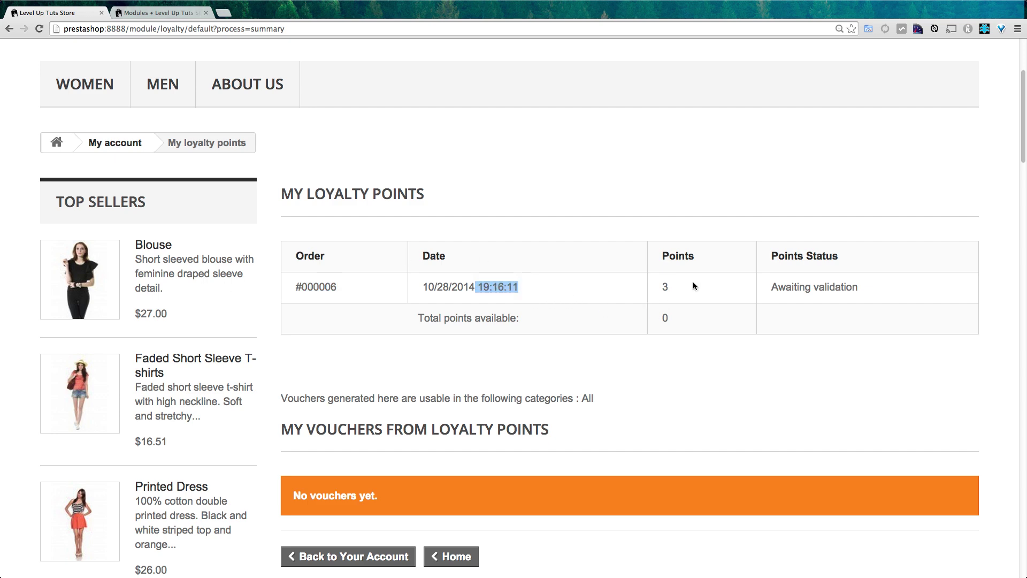
{"action": "left_click", "coordinate": [679, 283]}
{"action": "left_click_drag", "start_coordinate": [678, 283], "coordinate": [661, 285]}
{"action": "left_click_drag", "start_coordinate": [779, 288], "coordinate": [833, 288]}
{"action": "left_click", "coordinate": [833, 289]}
{"action": "double_click", "coordinate": [681, 284]}
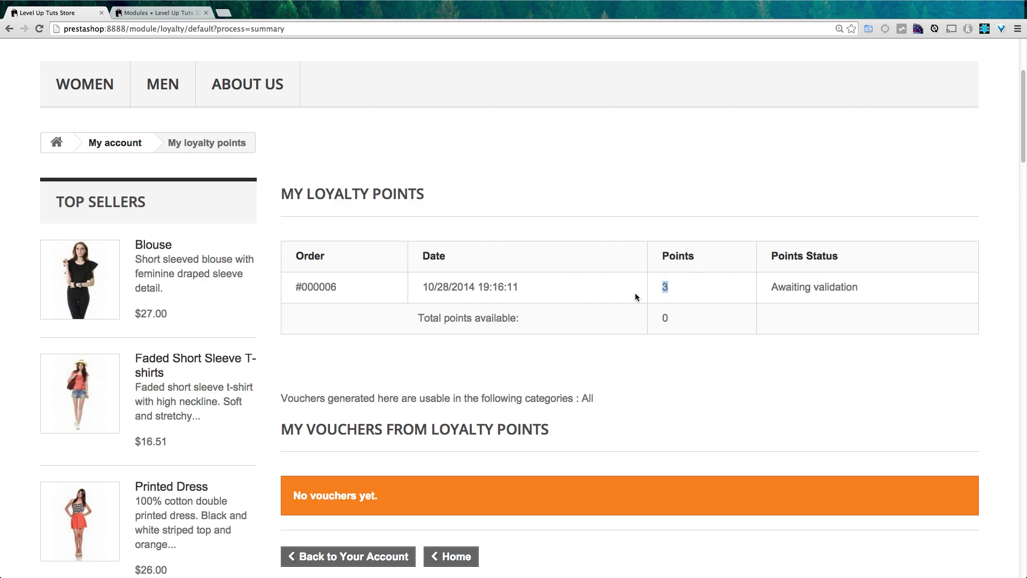